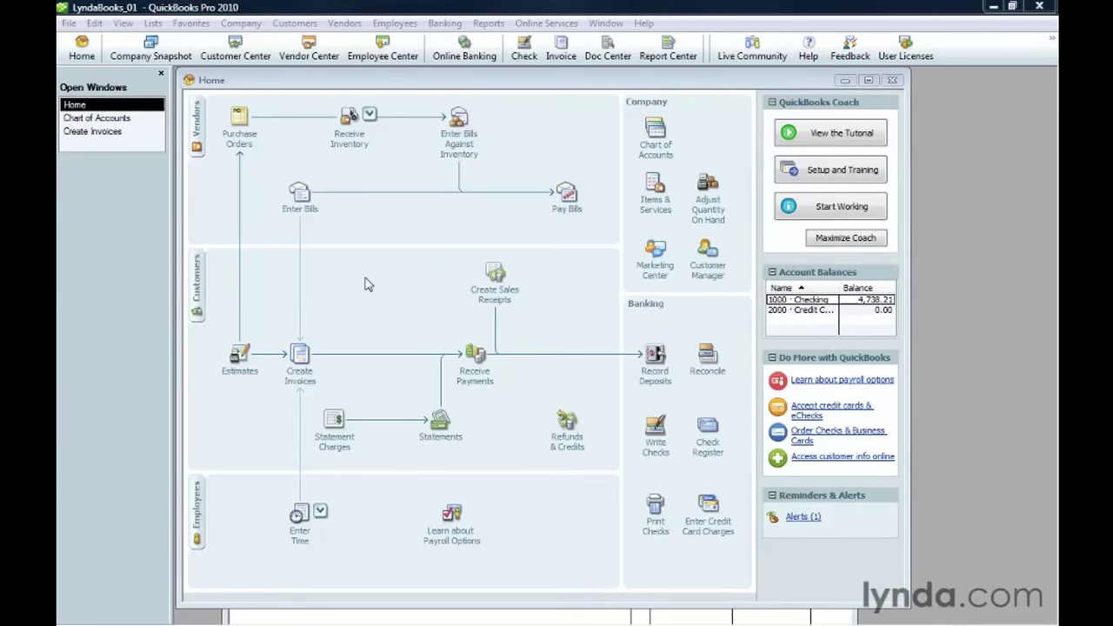
# Step: Bring the QuickBooks window with the LyndaBooks_01 company into focus
pyautogui.click(272, 174)
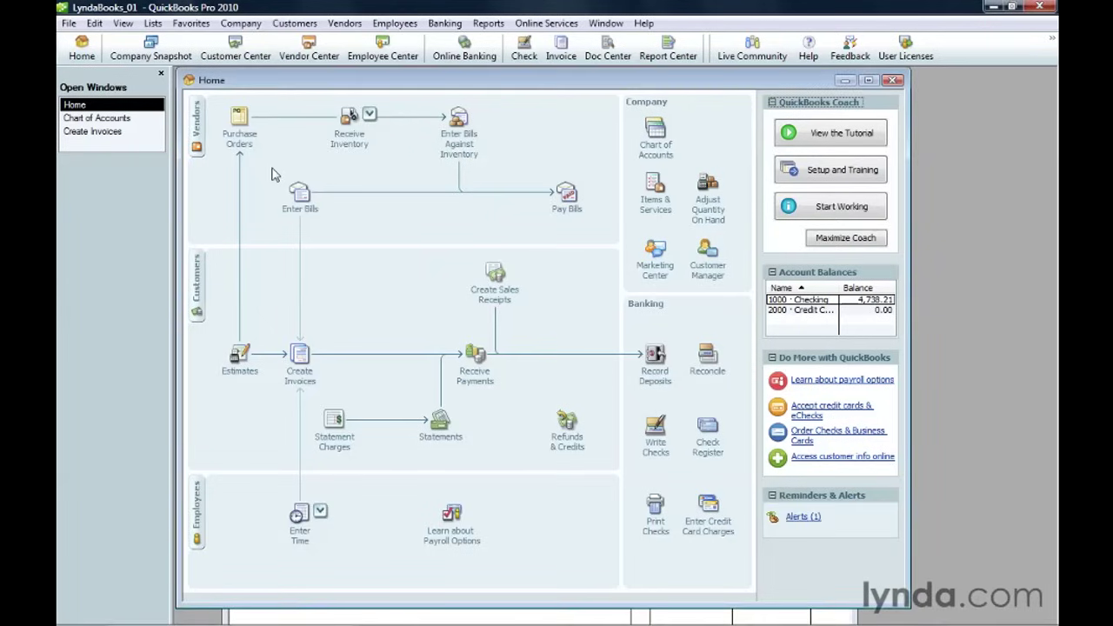
# Step: Close LyndaBooks_01 and start a new company with File > New Company
pyautogui.click(68, 24)
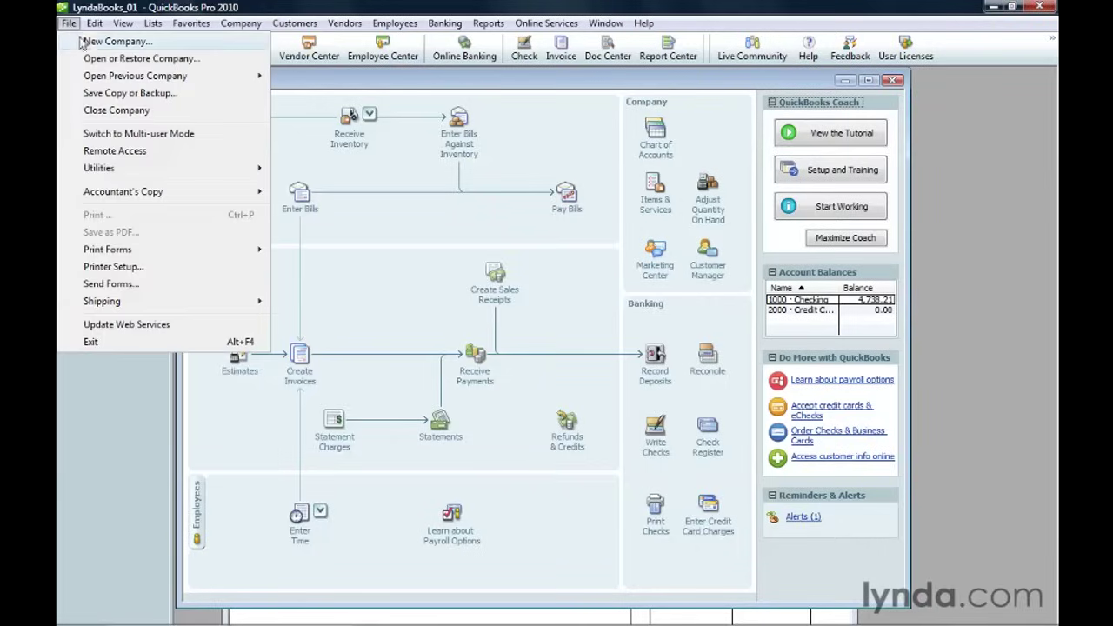
pyautogui.click(96, 44)
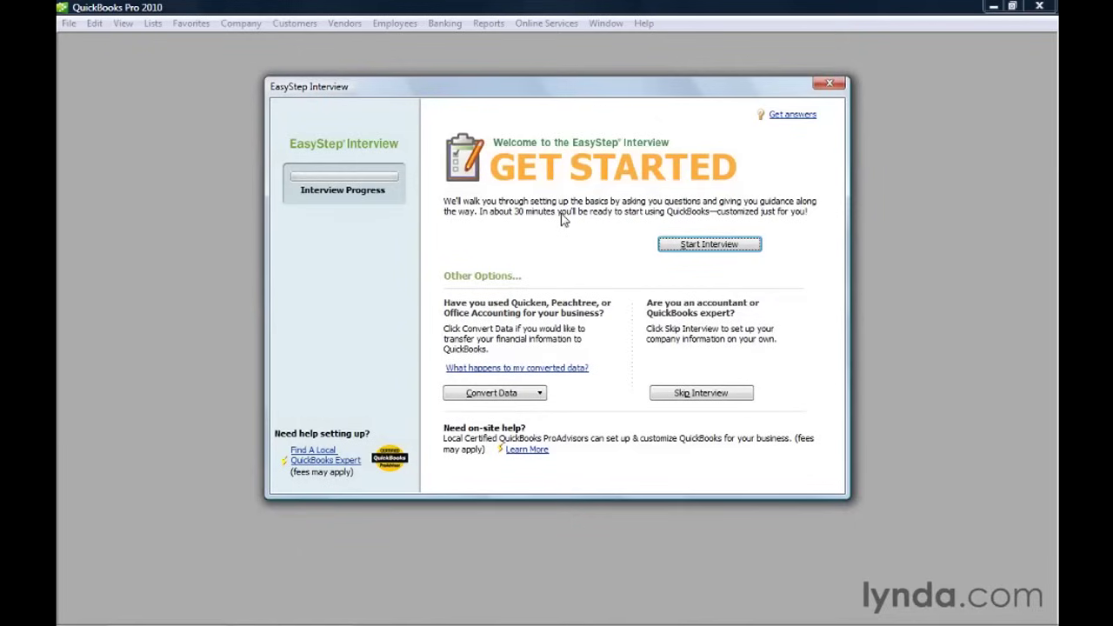
# Step: Start the interview, enter NewCo as the company name, and continue to industry selection
pyautogui.click(709, 244)
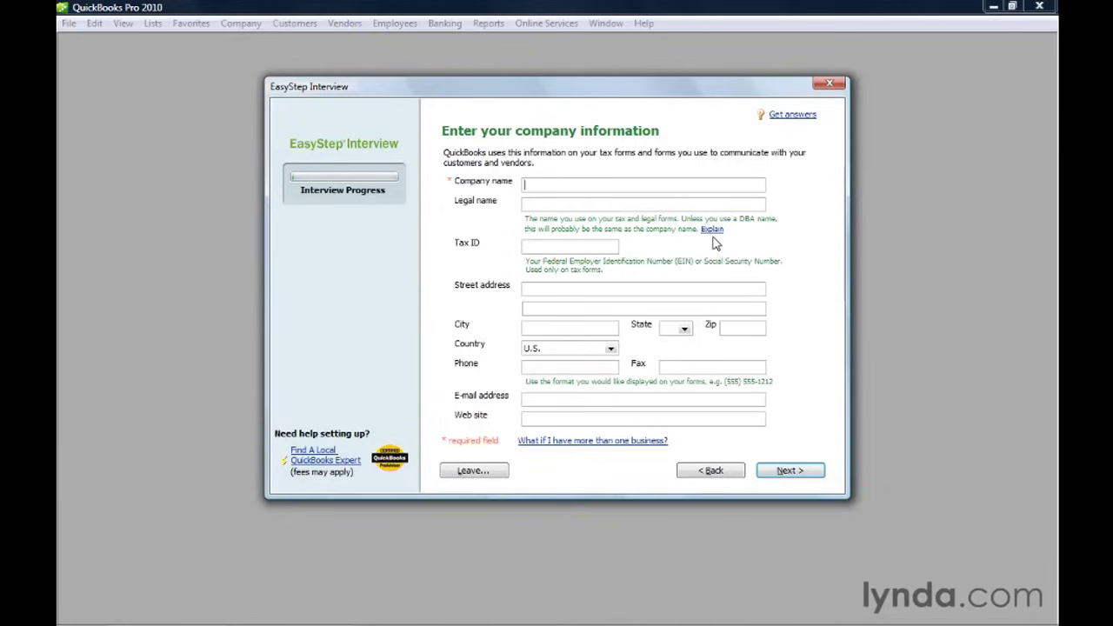
pyautogui.write('NewCo')
pyautogui.click(551, 202)
pyautogui.click(802, 474)
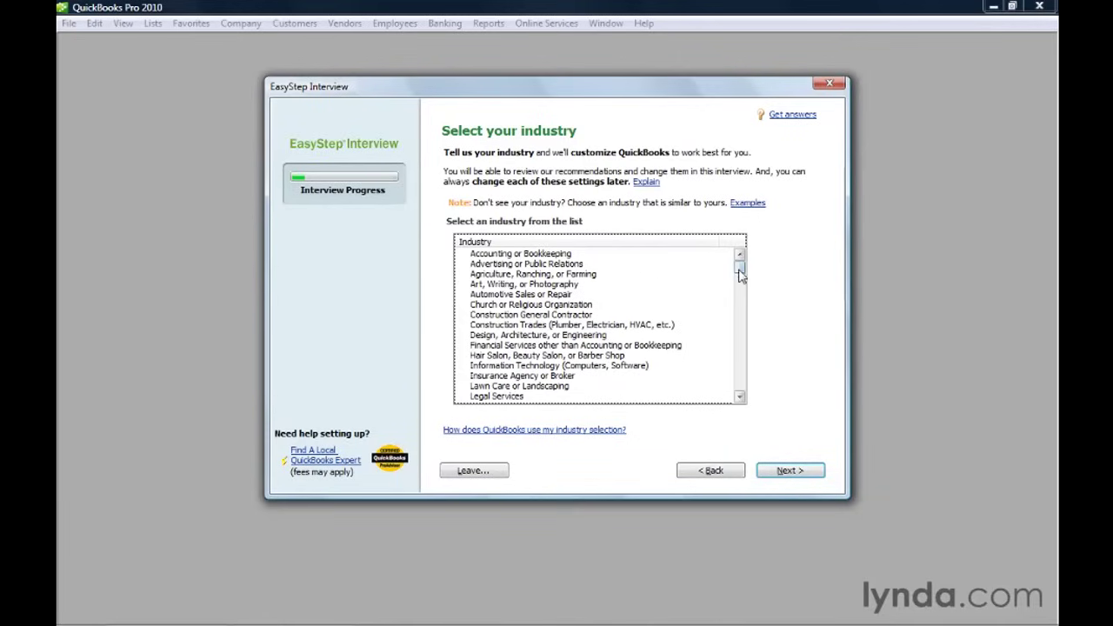
# Step: Choose General Service-based Business from the bottom of the industry list and continue
pyautogui.moveTo(738, 268); pyautogui.dragTo(739, 386)
pyautogui.click(552, 395)
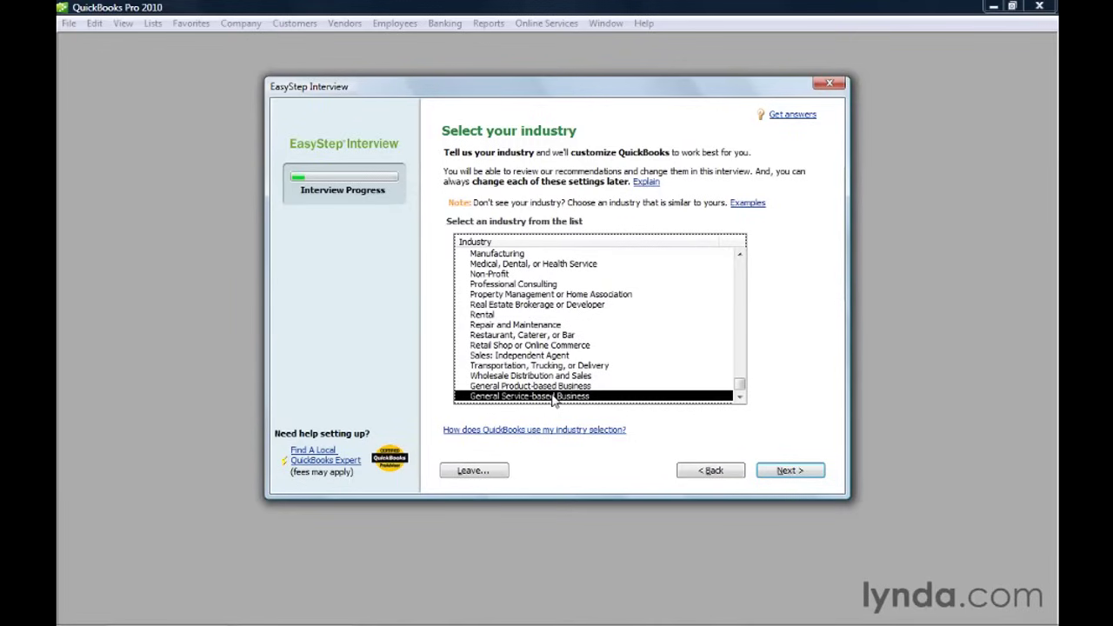
pyautogui.click(805, 472)
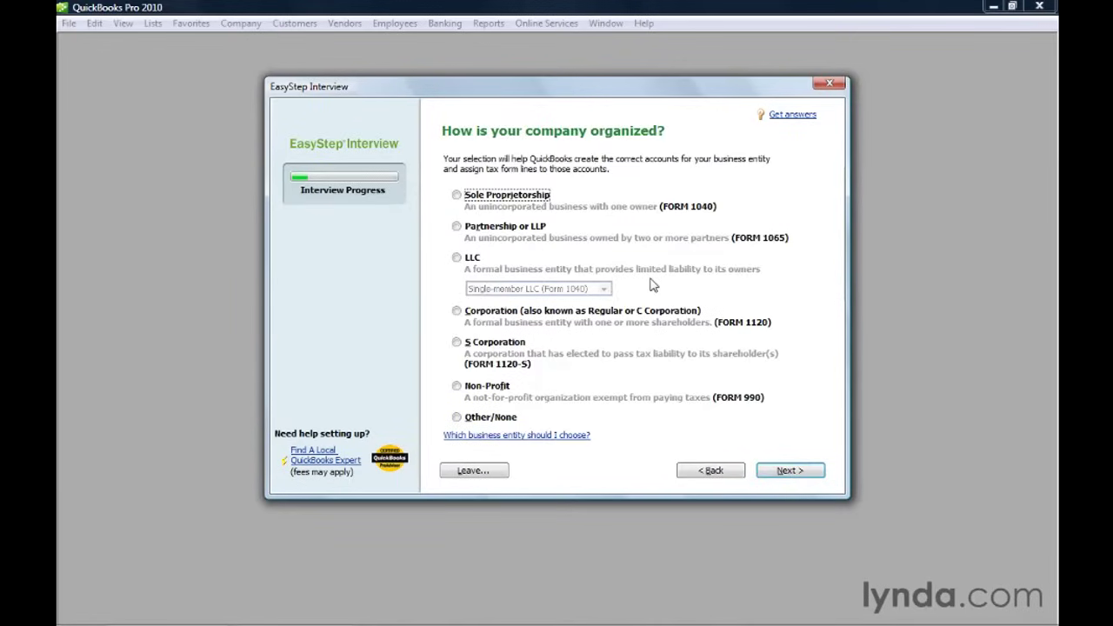
# Step: Make the company an S Corporation with January as the first fiscal month
pyautogui.click(457, 343)
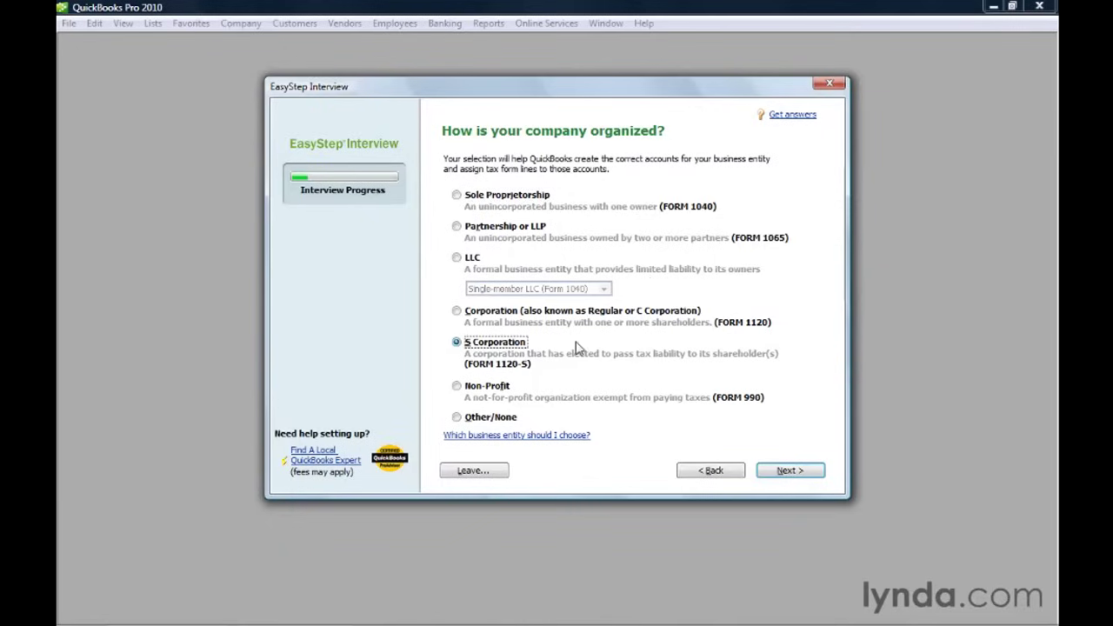
pyautogui.click(791, 473)
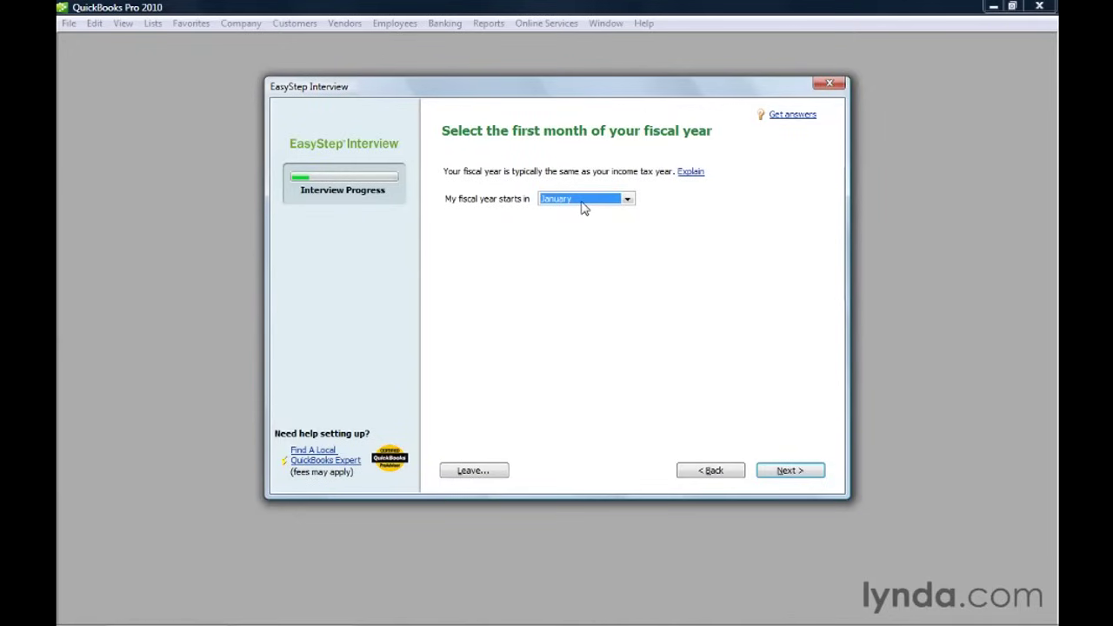
pyautogui.click(626, 201)
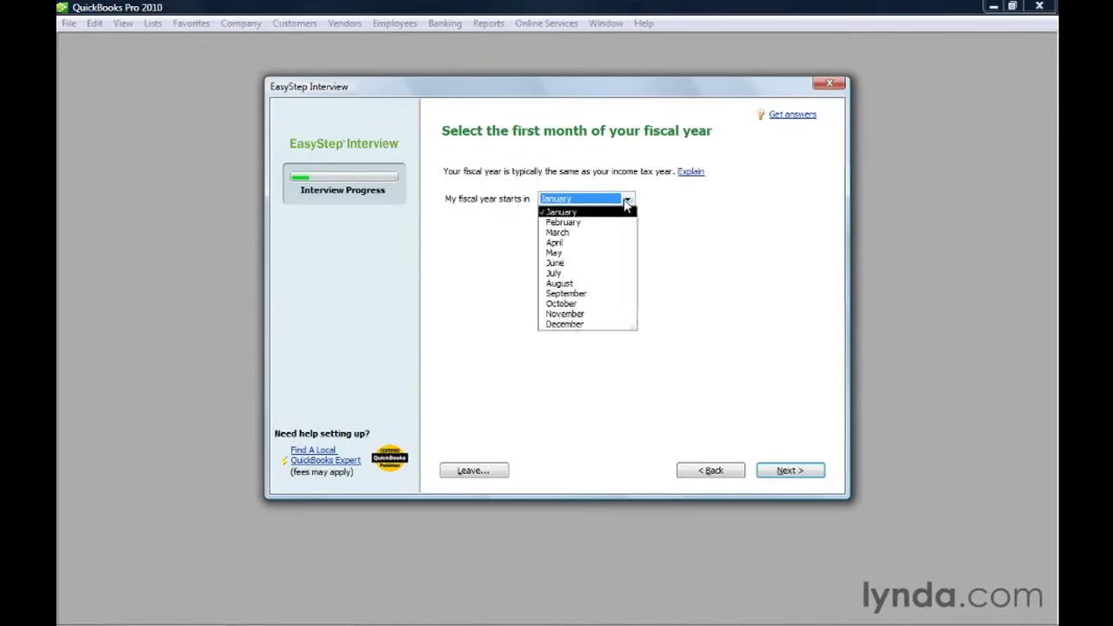
pyautogui.click(626, 203)
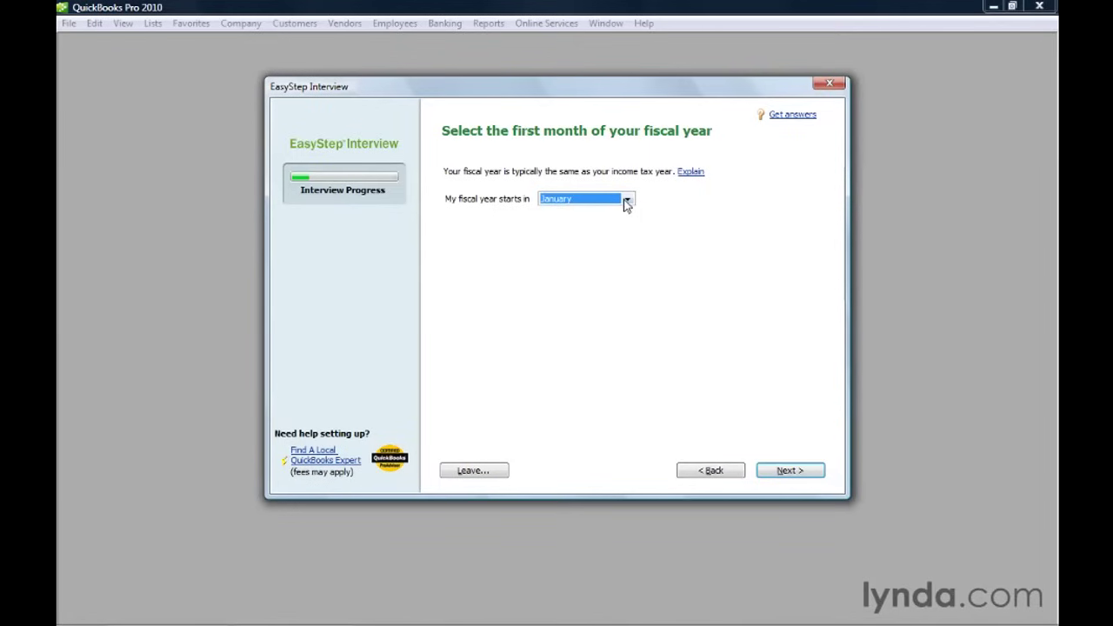
pyautogui.click(811, 478)
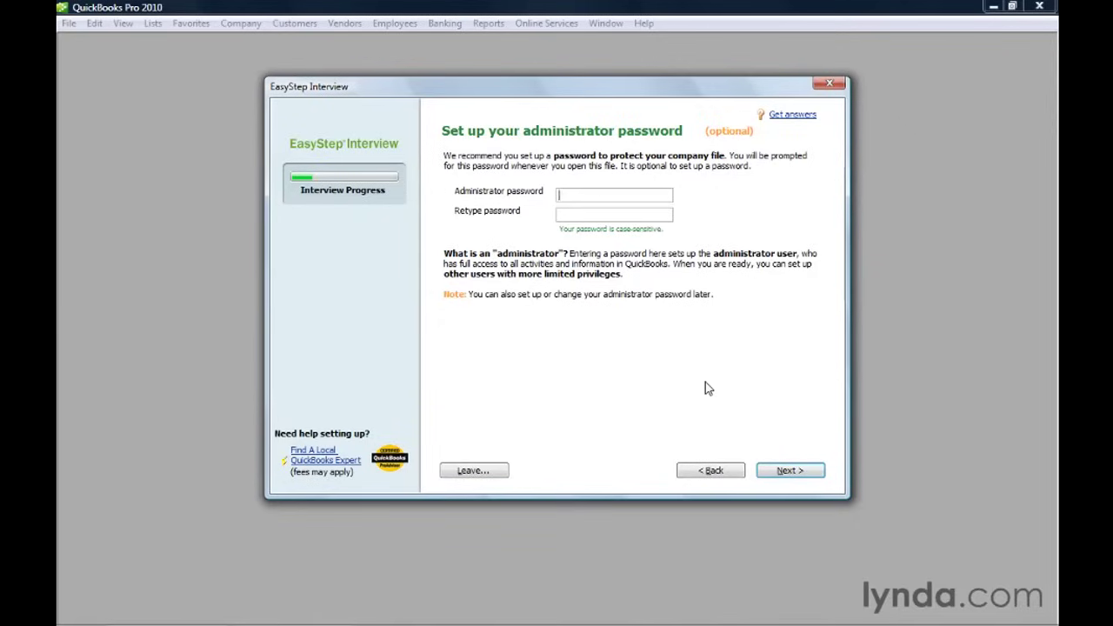
# Step: Enter and confirm the administrator password, then continue to the company file step
pyautogui.write('*****')
pyautogui.press('Tab')
pyautogui.write('*****')
pyautogui.click(786, 472)
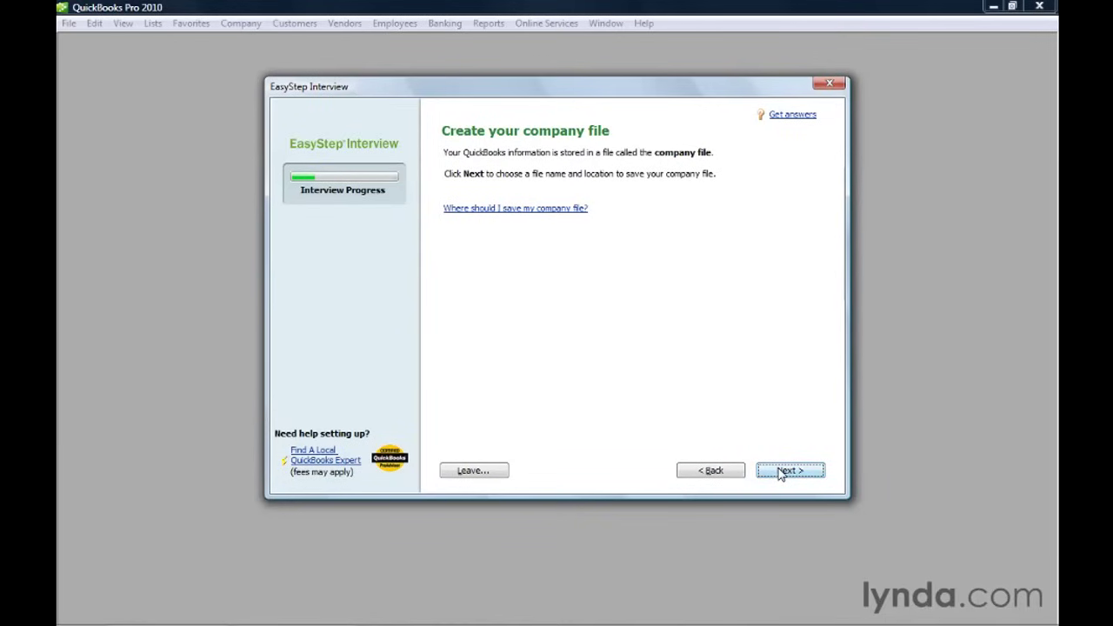
# Step: Save the company file as NewCo in QuickBooks Exercise Files and continue
pyautogui.click(786, 470)
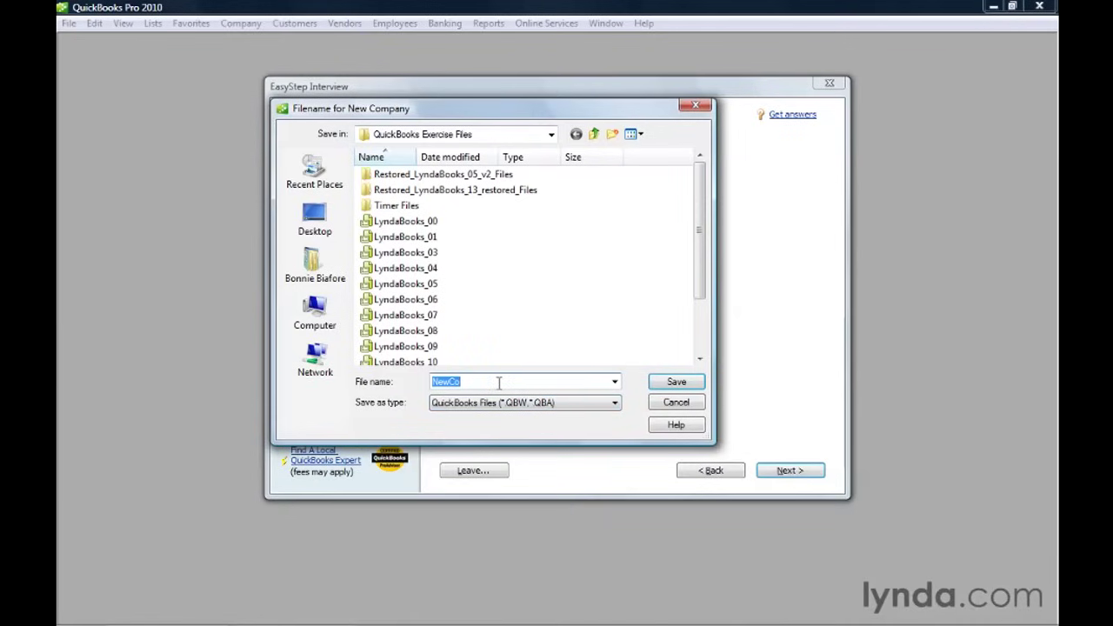
pyautogui.click(674, 384)
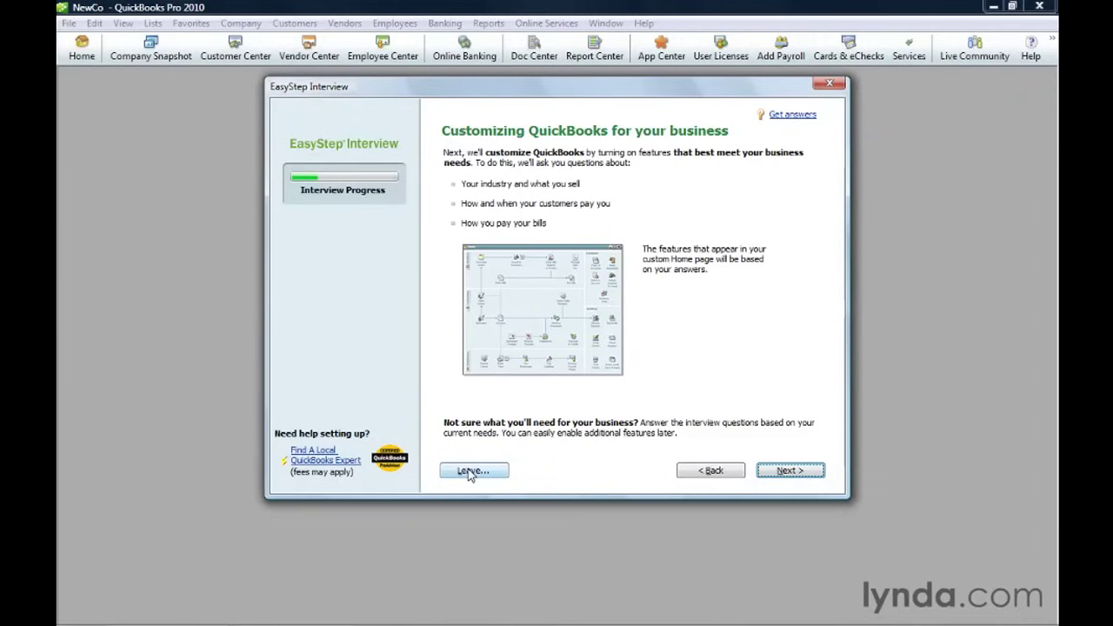
pyautogui.click(783, 473)
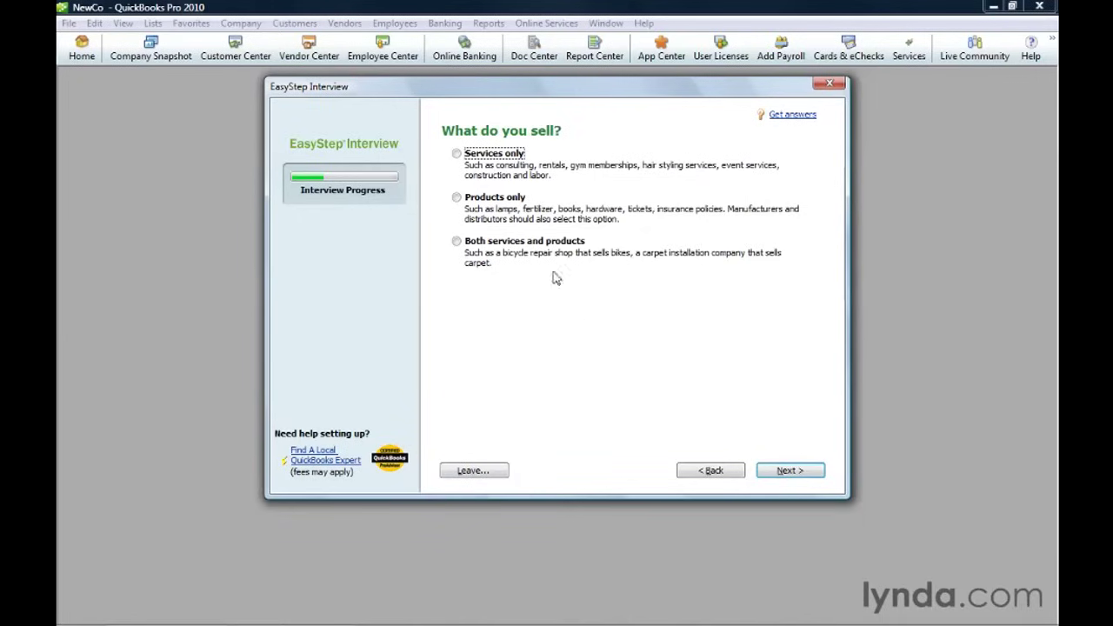
# Step: Answer that NewCo sells both services and products and won't sell online
pyautogui.click(457, 243)
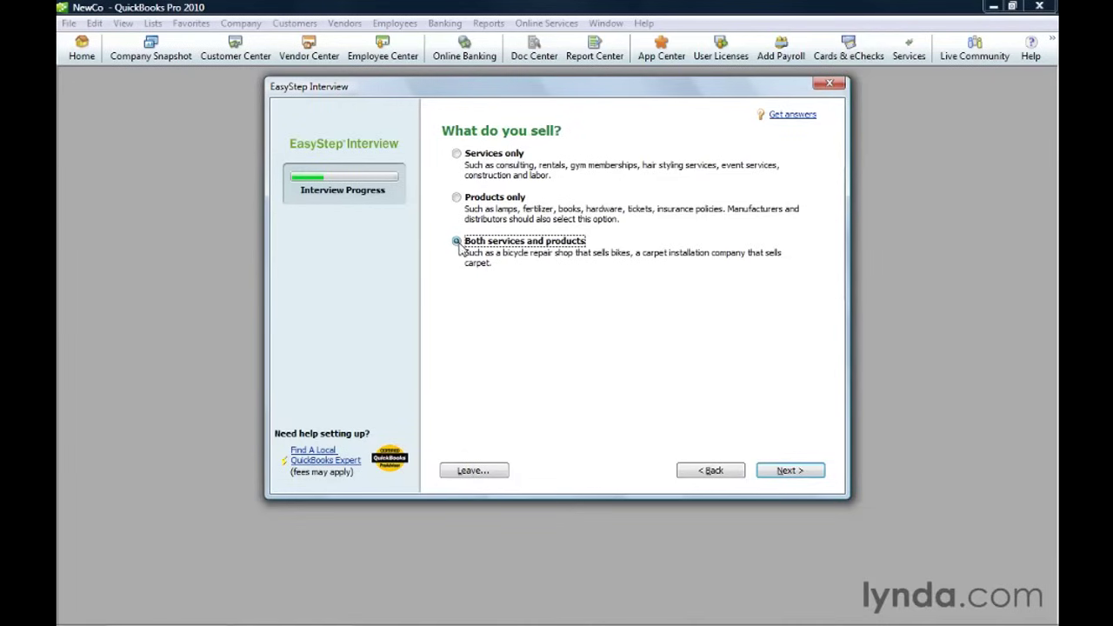
pyautogui.click(811, 474)
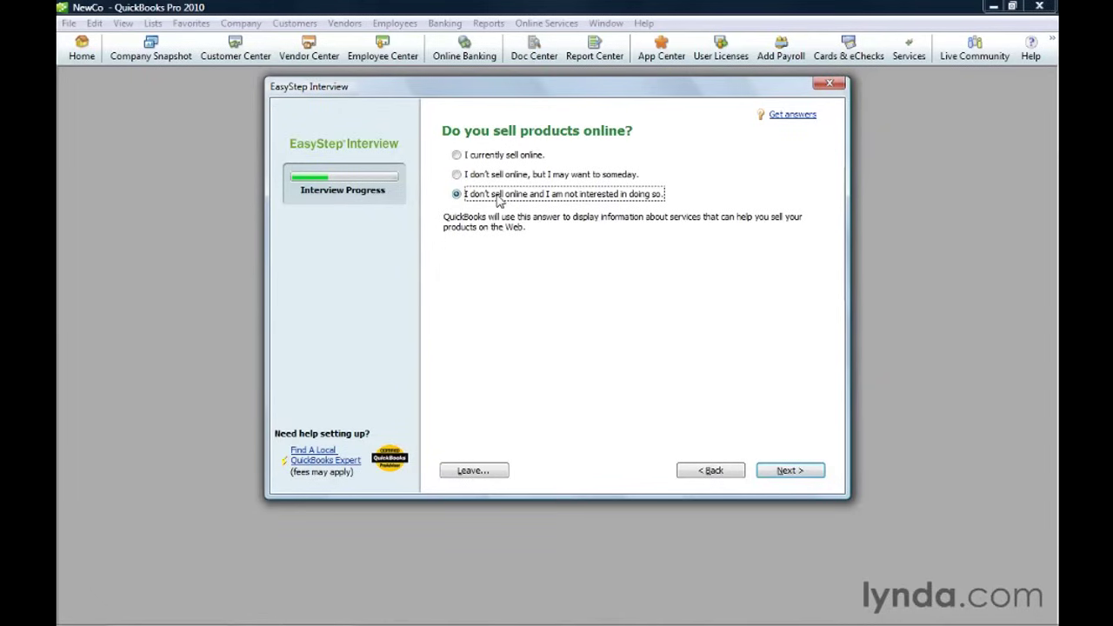
pyautogui.click(789, 470)
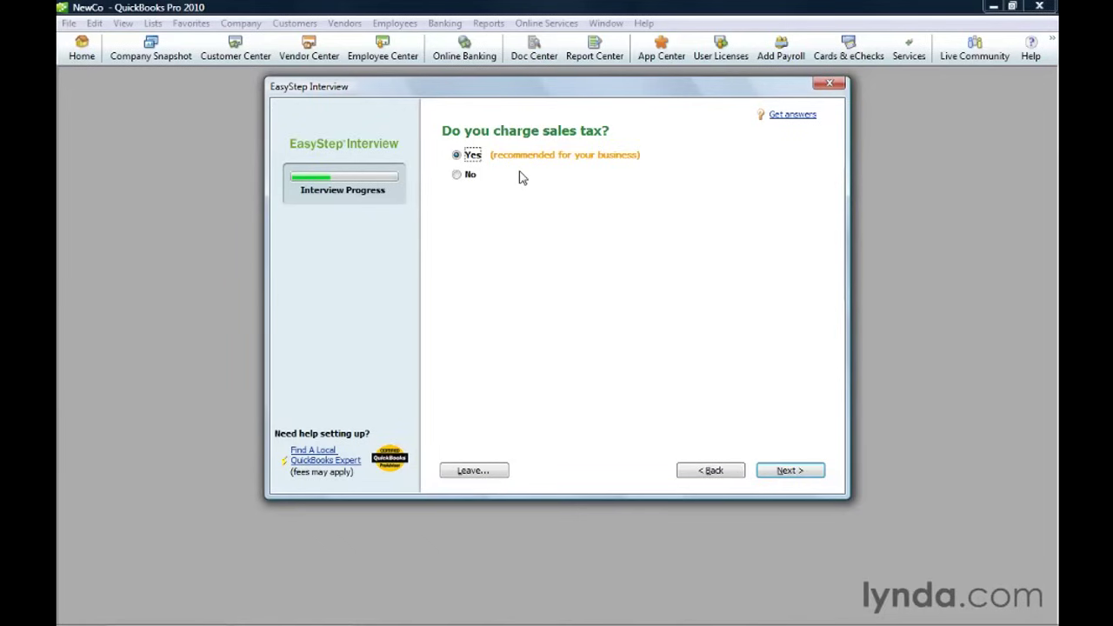
# Step: Pass the sales tax through bill management questions and answer that checks won't be printed
pyautogui.click(788, 474)
pyautogui.click(788, 471)
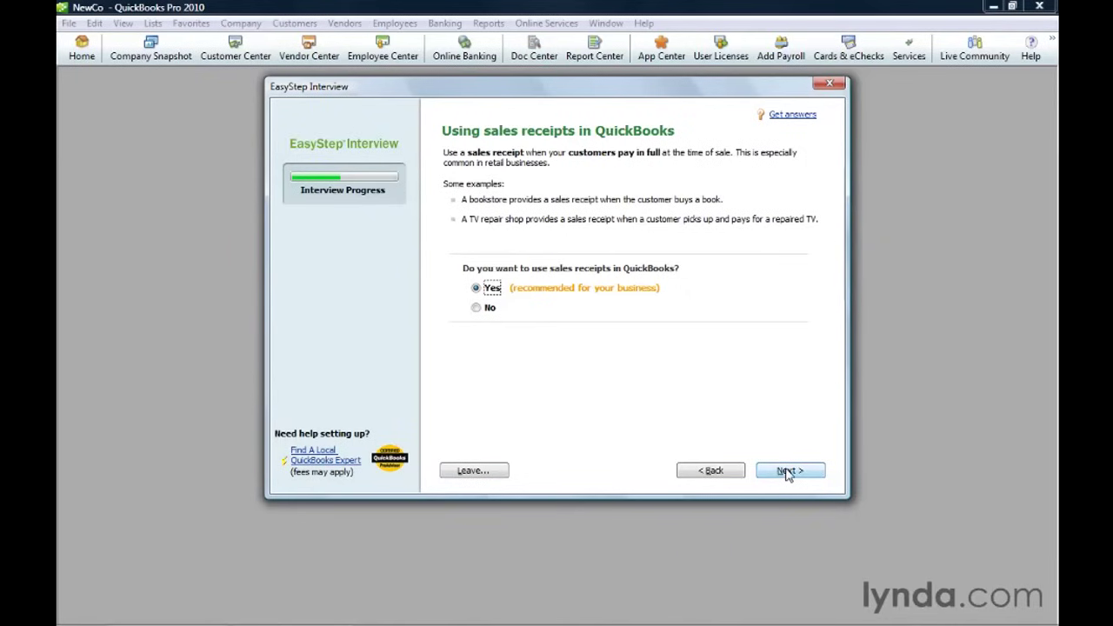
pyautogui.click(787, 470)
pyautogui.click(787, 470)
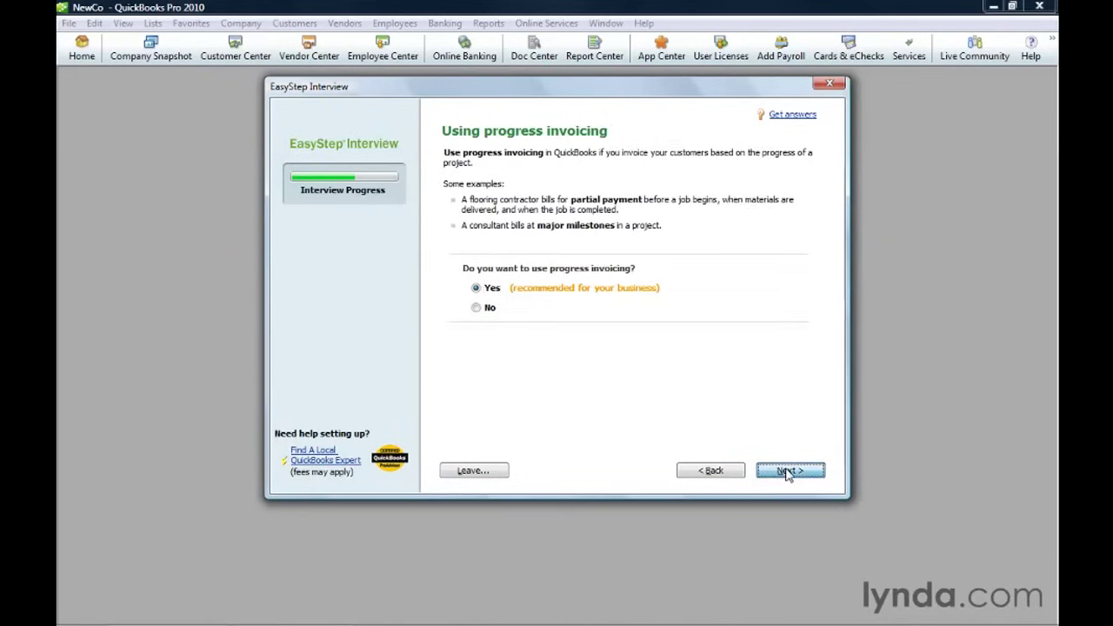
pyautogui.click(788, 470)
pyautogui.click(788, 470)
pyautogui.click(458, 196)
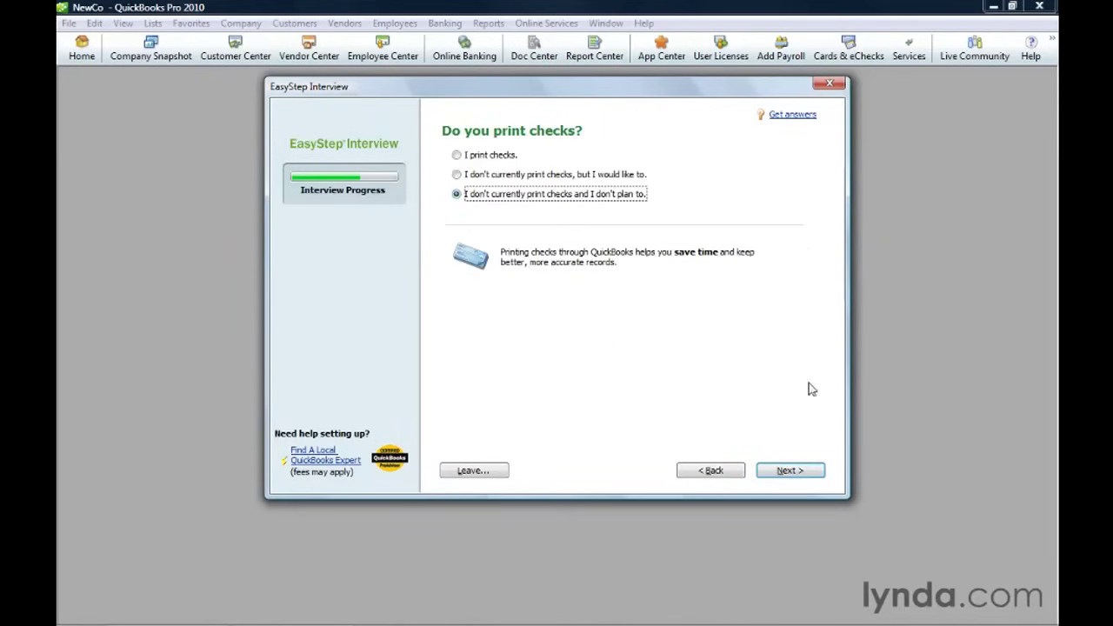
# Step: Decline credit cards and pass inventory, time tracking, employees and multiple currencies questions
pyautogui.click(791, 471)
pyautogui.click(791, 471)
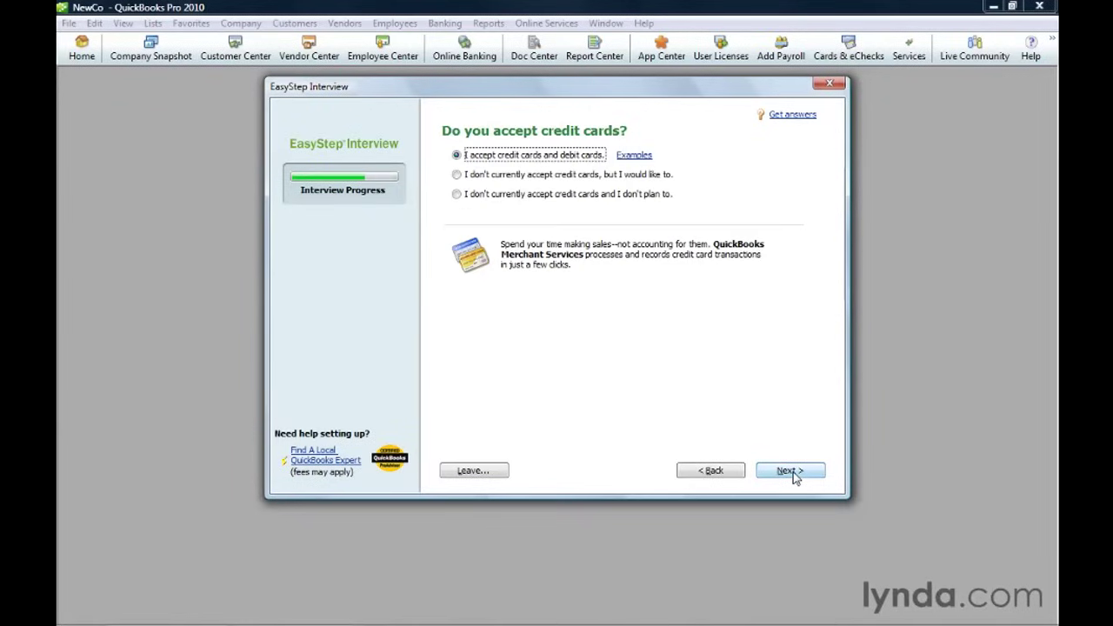
pyautogui.click(457, 194)
pyautogui.click(801, 471)
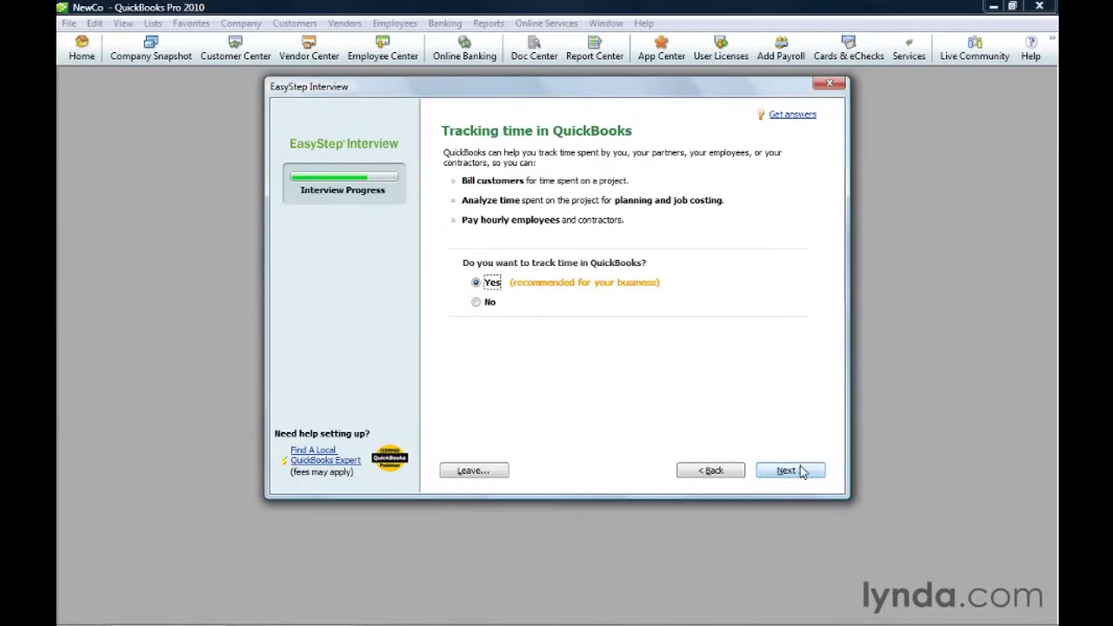
pyautogui.click(801, 471)
pyautogui.click(803, 472)
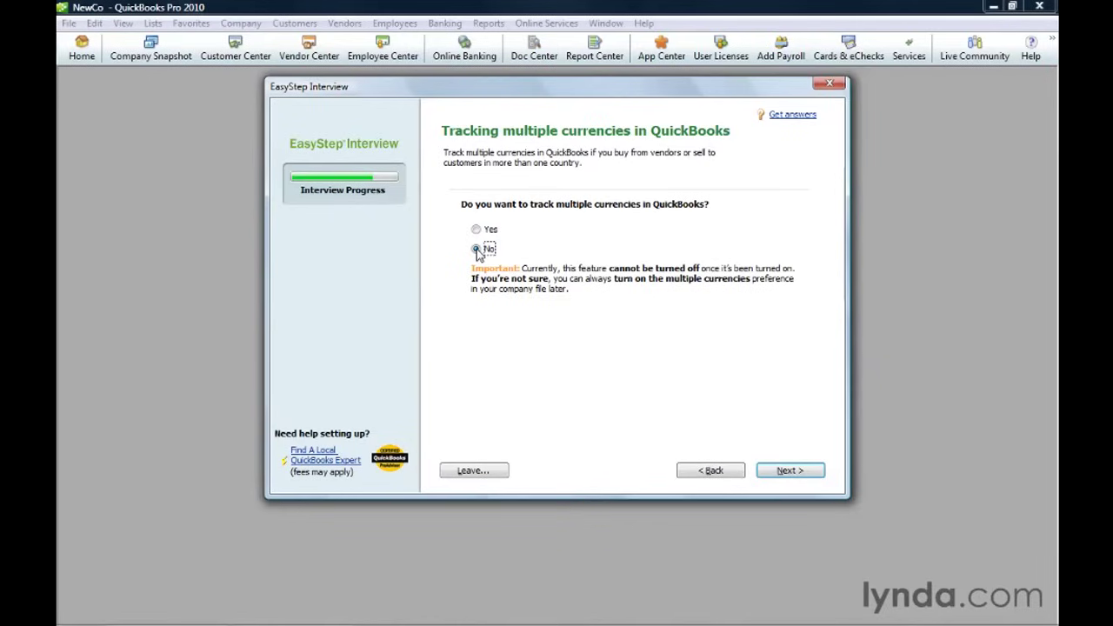
pyautogui.click(801, 472)
# Step: Start tracking from the fiscal year beginning, accept the recommended accounts, and finish
pyautogui.click(804, 472)
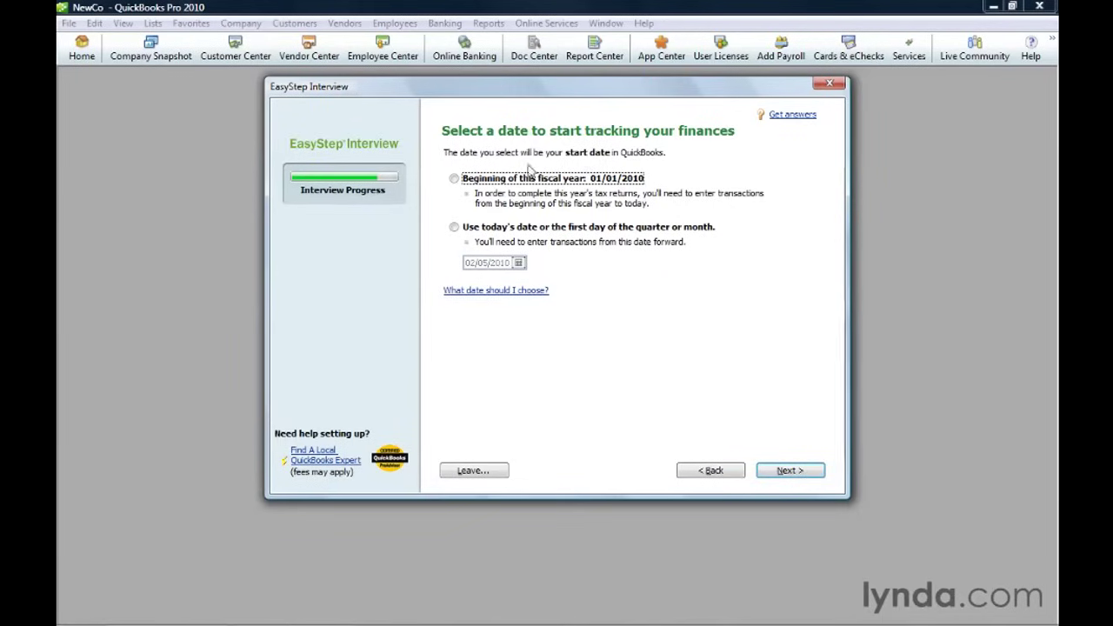
pyautogui.click(454, 179)
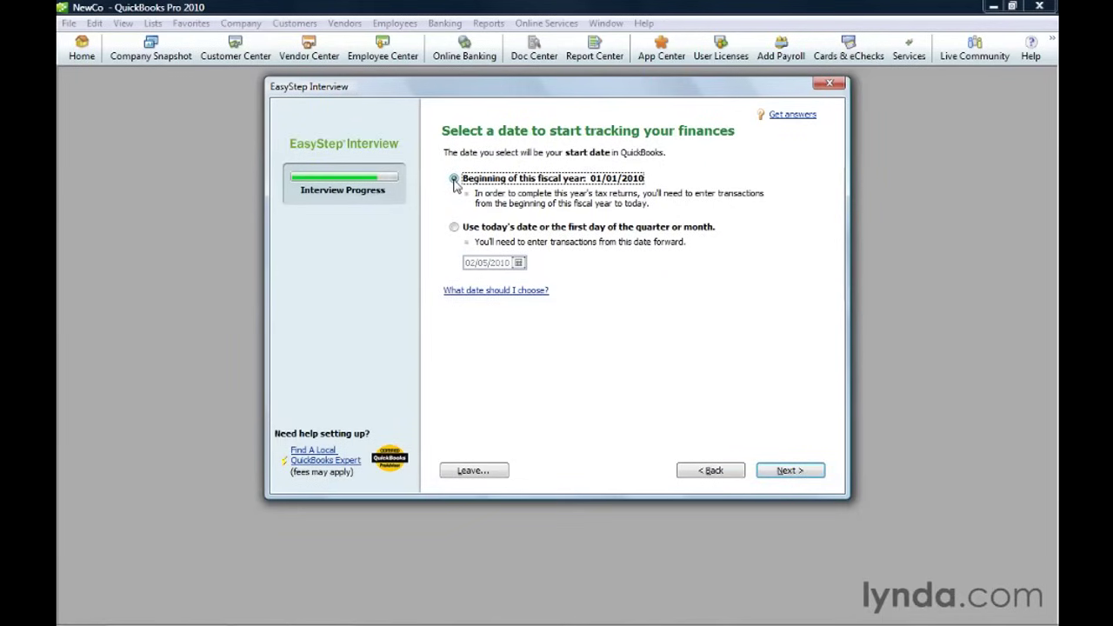
pyautogui.click(806, 472)
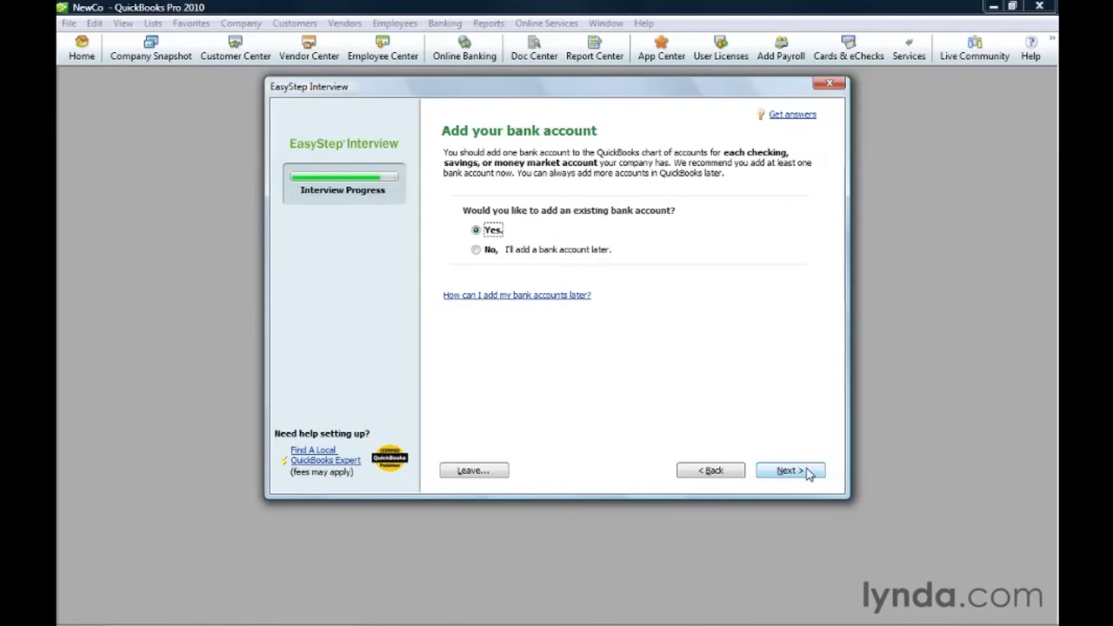
pyautogui.click(817, 472)
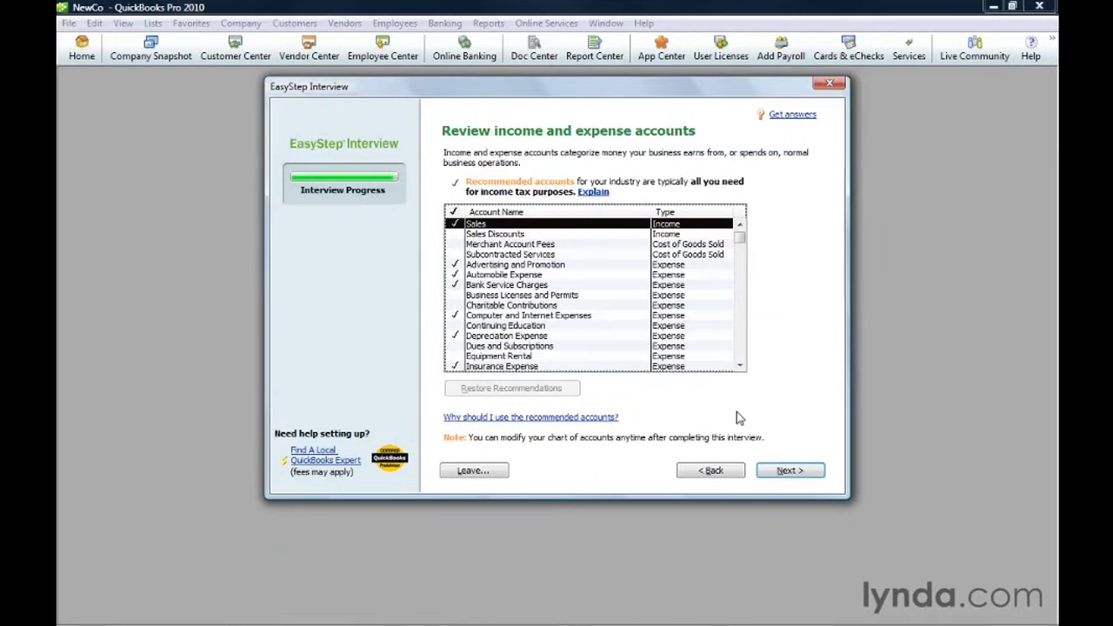
pyautogui.click(787, 474)
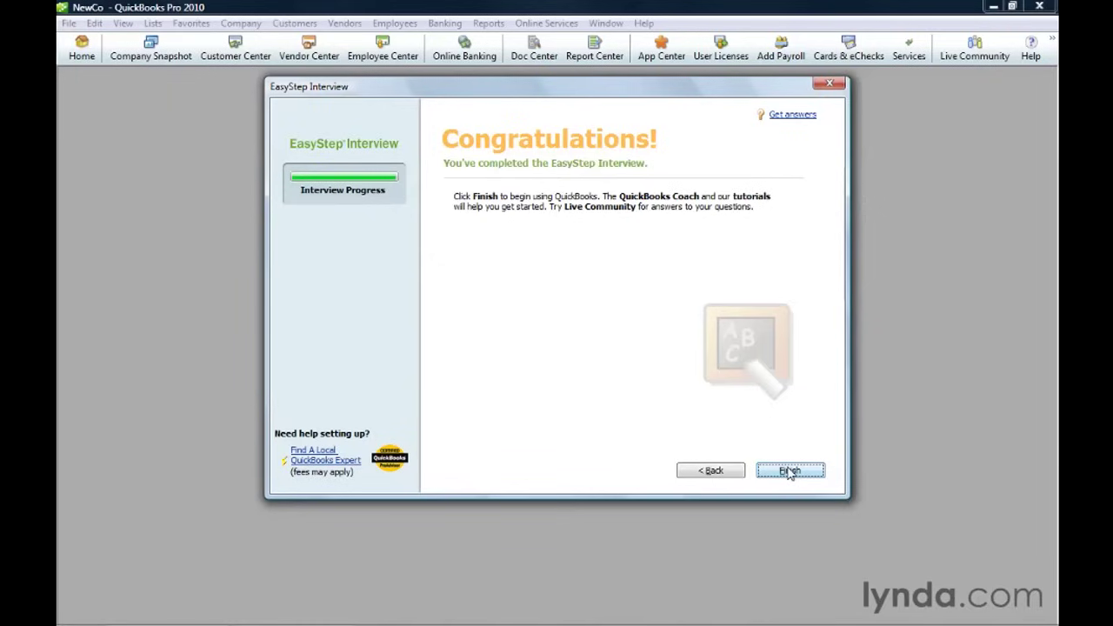
pyautogui.click(788, 471)
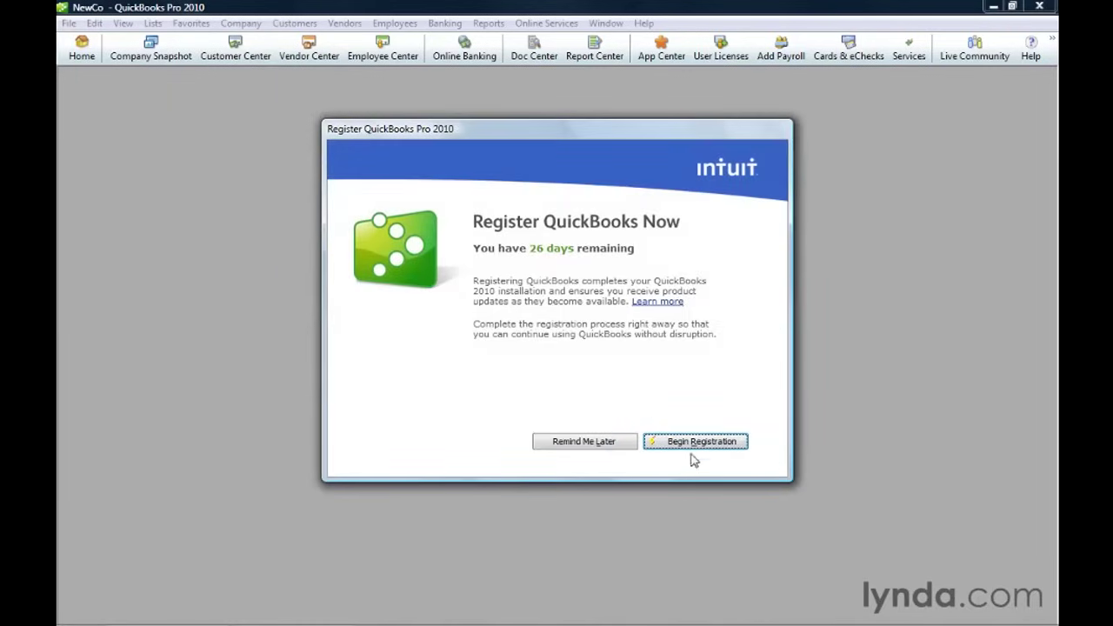
# Step: Postpone registration with Remind Me Later, start working with coach tips, then hide the coach tips
pyautogui.click(584, 441)
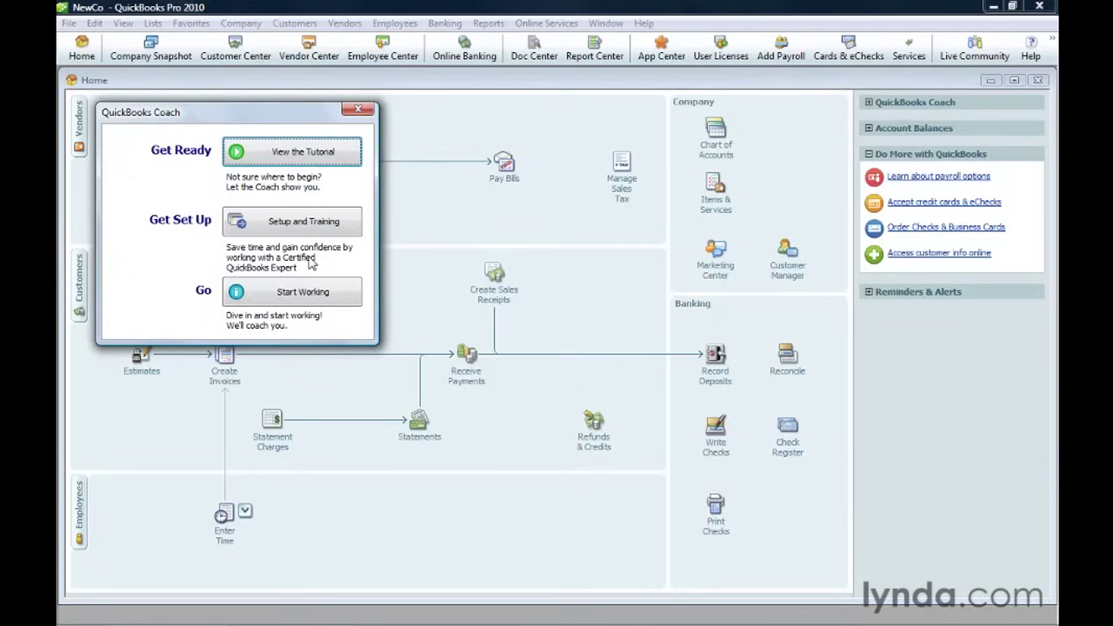
pyautogui.click(326, 300)
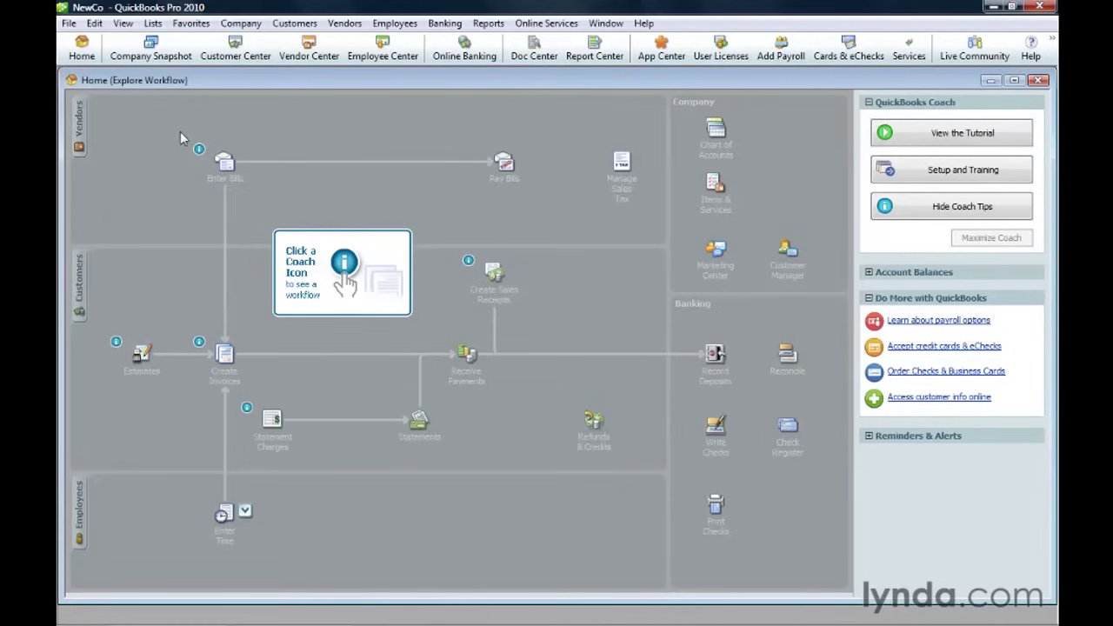
pyautogui.moveTo(201, 154)
pyautogui.moveTo(470, 265)
pyautogui.click(955, 208)
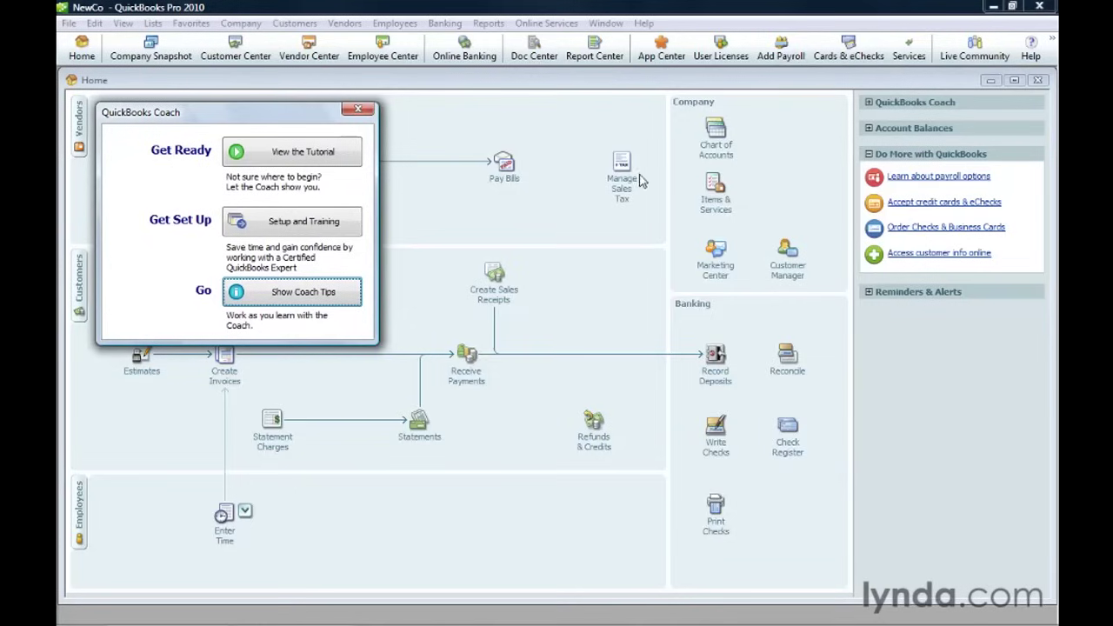
# Step: Turn off 'Show Coach window and features' in the Desktop View preferences and apply it
pyautogui.click(94, 24)
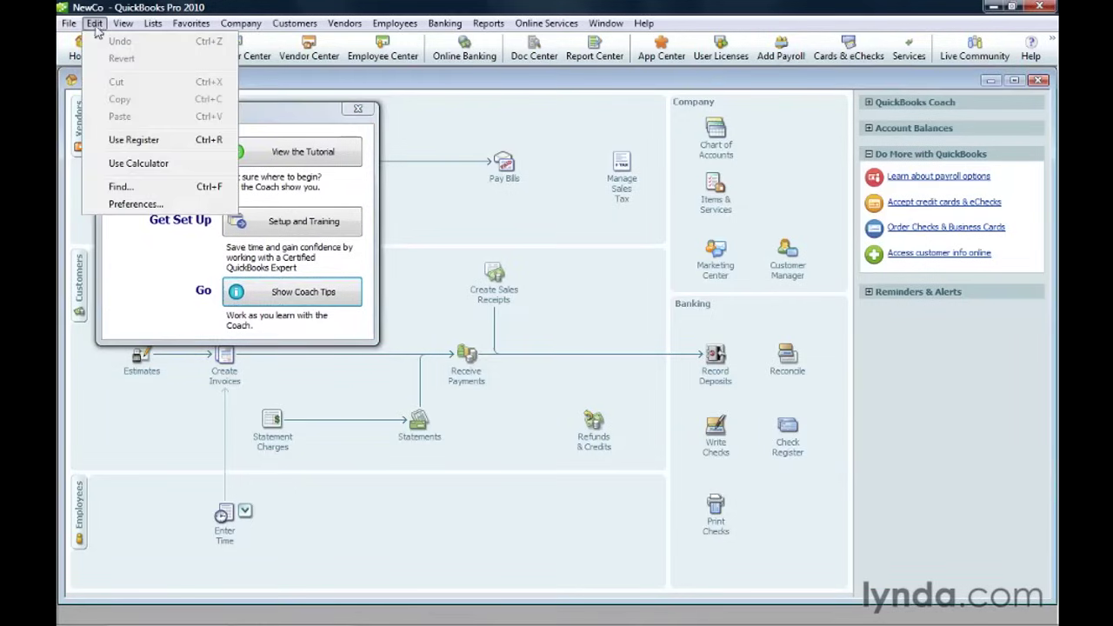
pyautogui.click(132, 204)
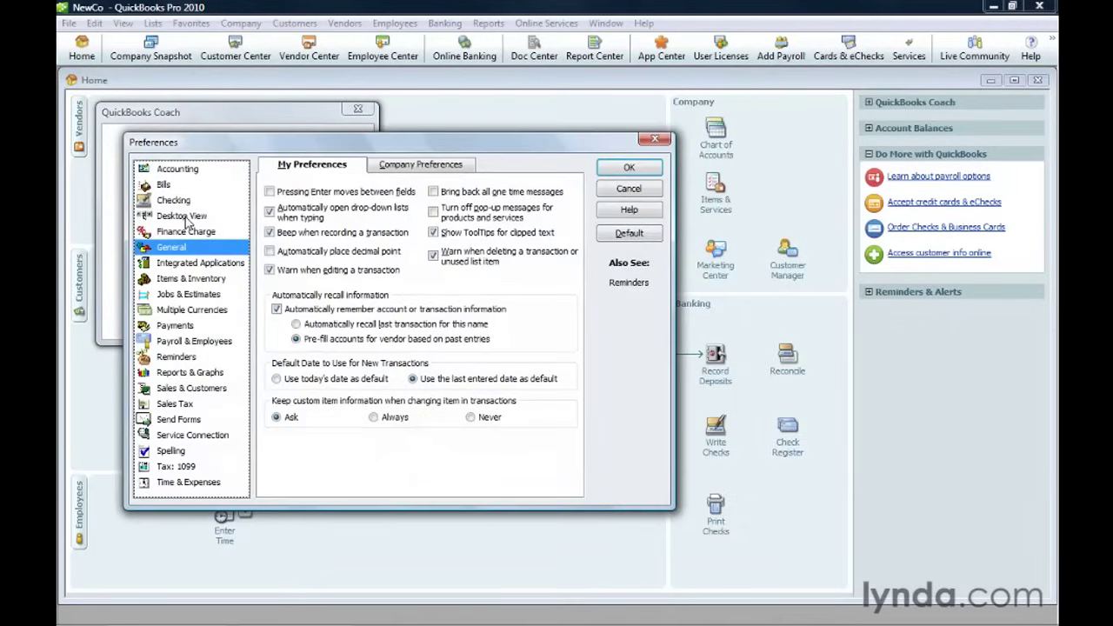
pyautogui.click(184, 217)
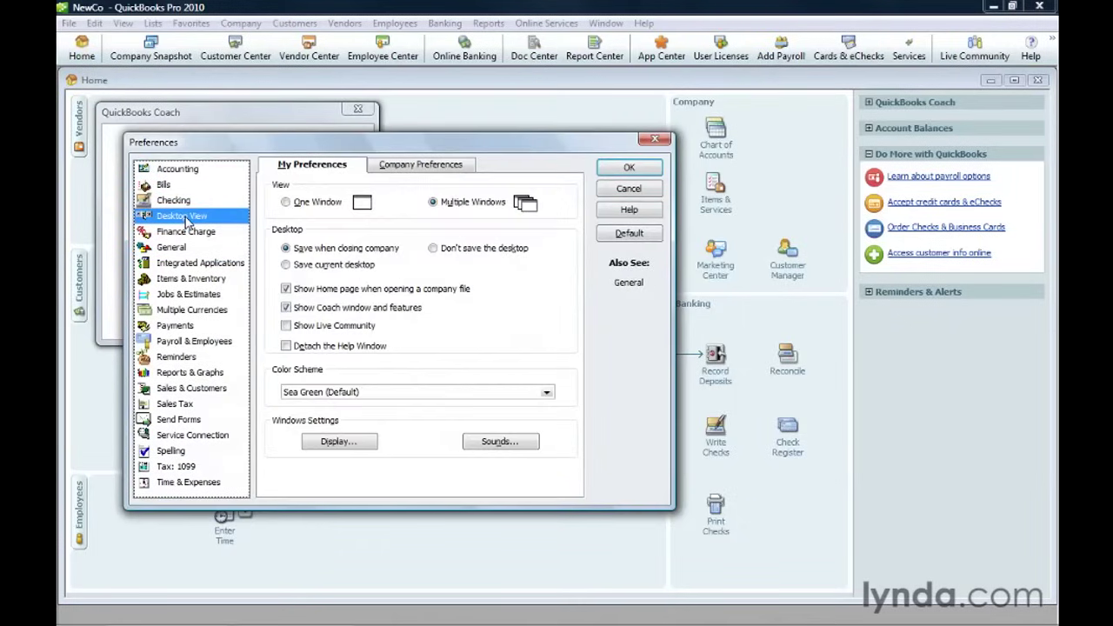
pyautogui.click(286, 307)
pyautogui.click(647, 171)
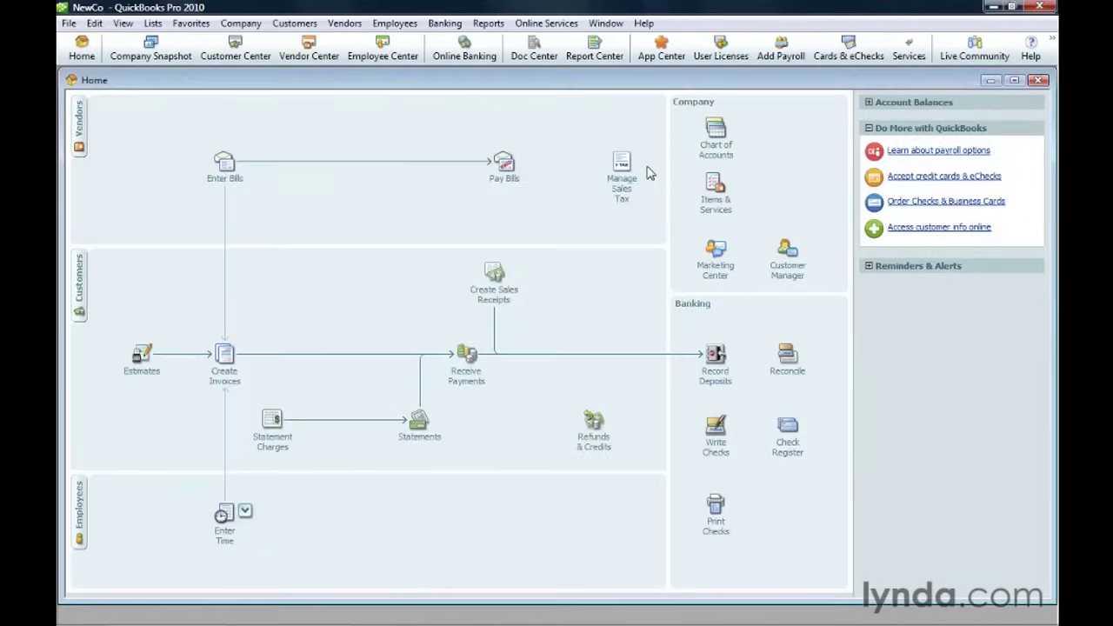